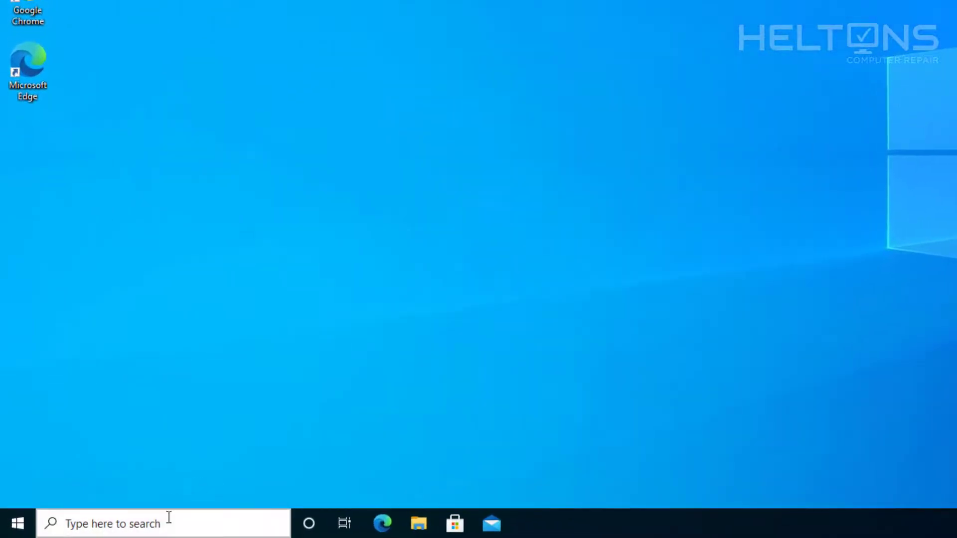
Step: Search for wf.msc and launch the Windows Defender Firewall with Advanced Security console
left_click(169, 518)
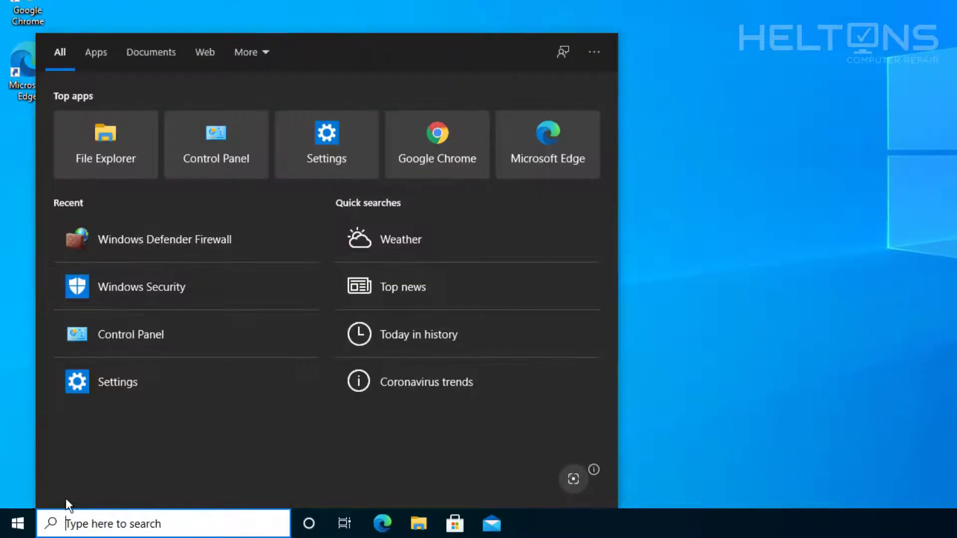
left_click(15, 522)
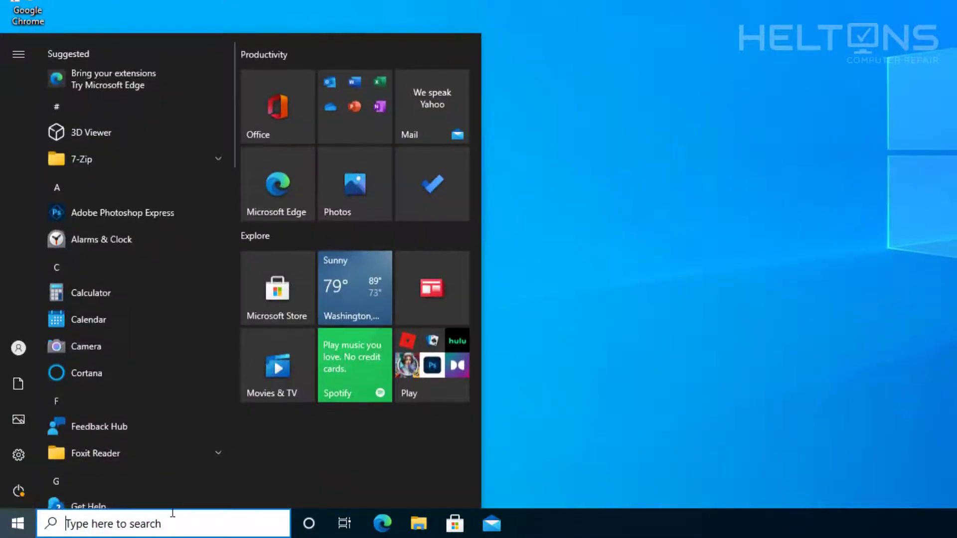
type("w")
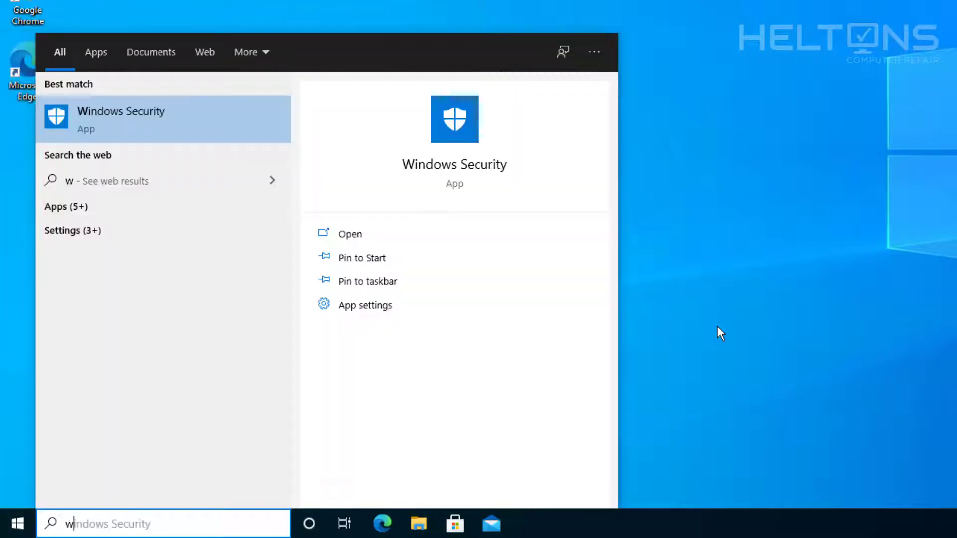
type("f.msc")
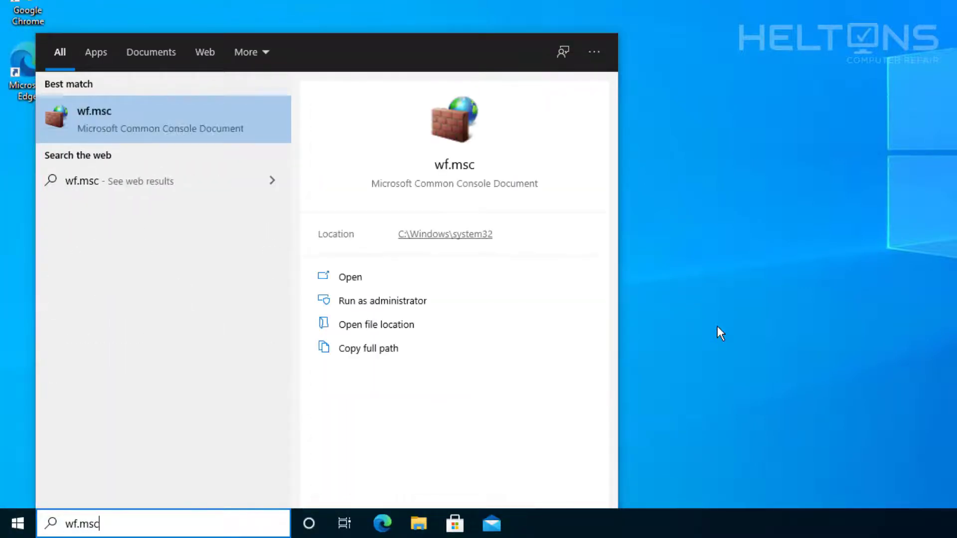
left_click(126, 122)
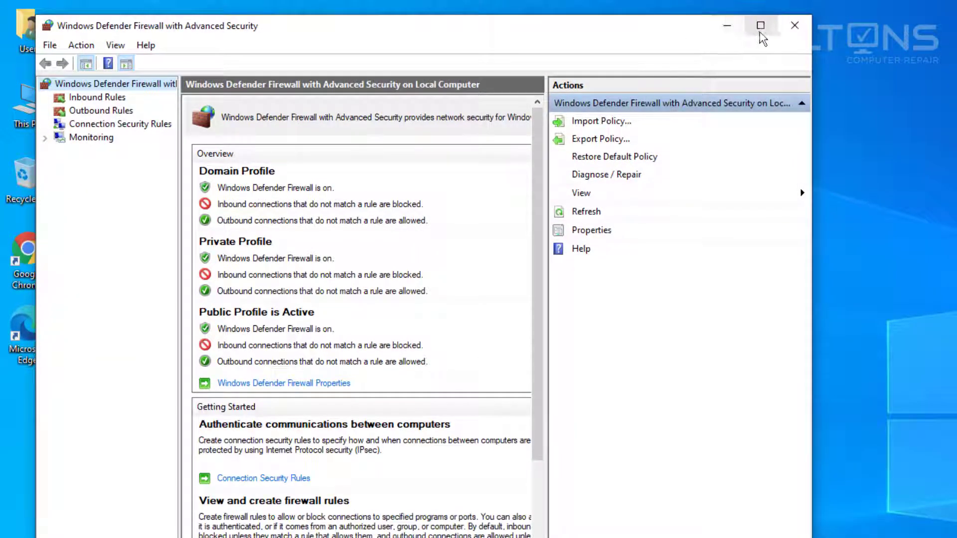
Step: Maximize the firewall console and start a policy export to the Desktop folder
left_click(761, 28)
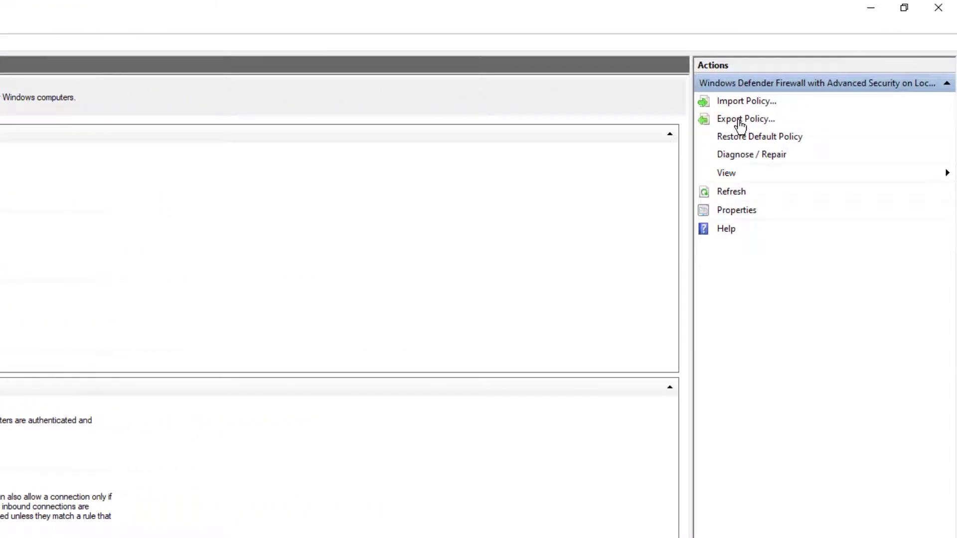
left_click(739, 120)
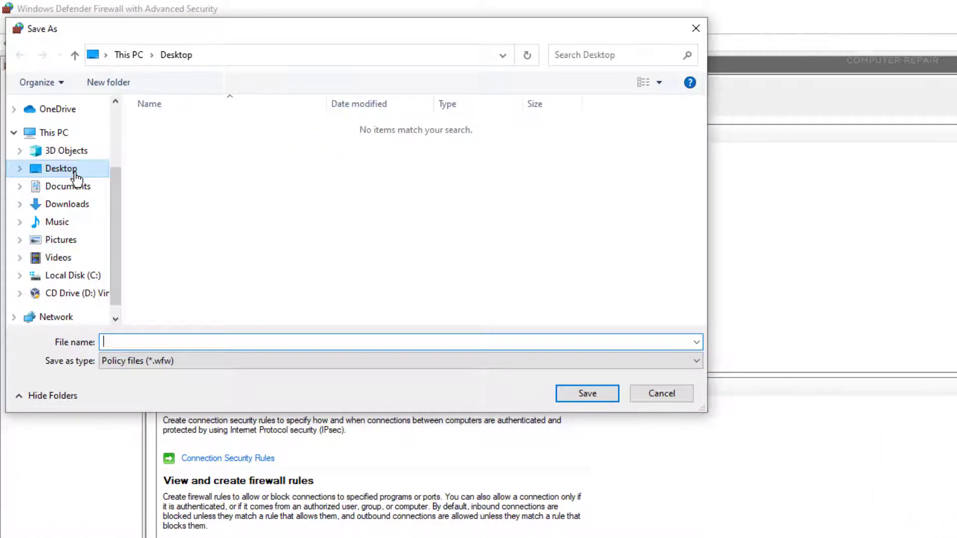
left_click(70, 133)
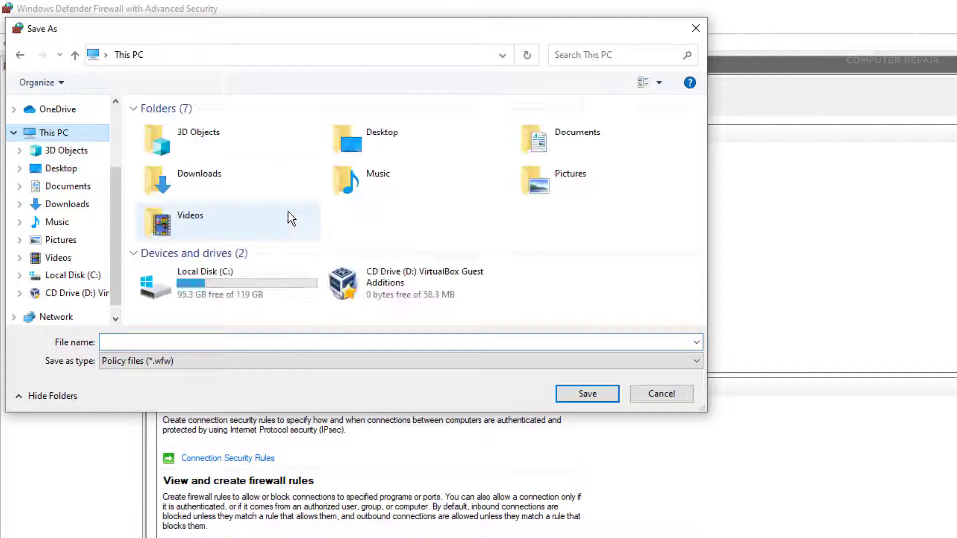
left_click(78, 169)
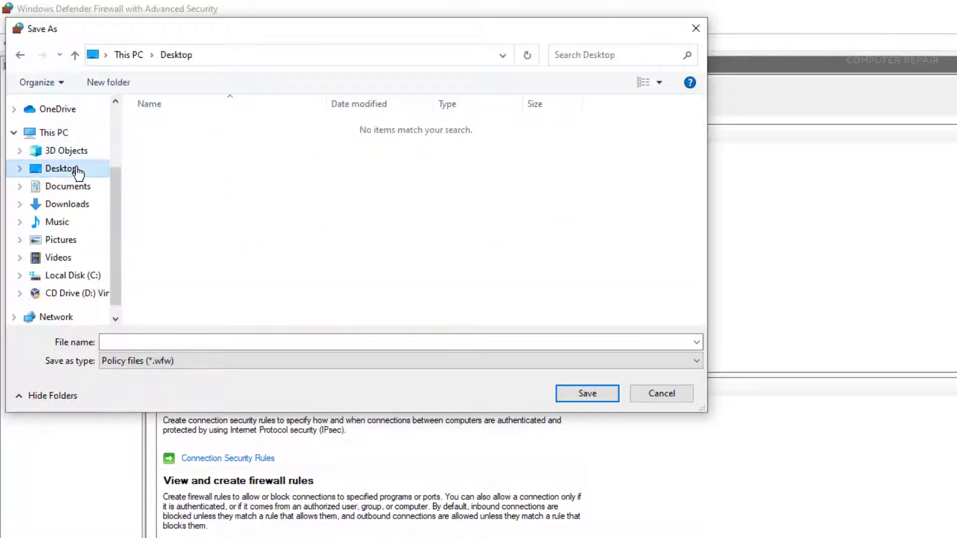
Step: Name the export file Backup-Firewall and save it
left_click(194, 343)
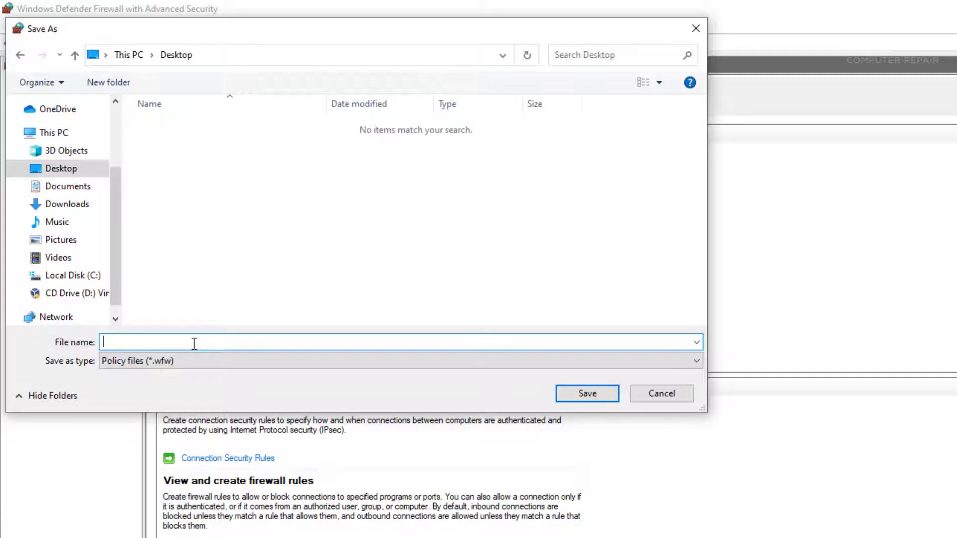
type("BackupField")
key("BackSpace")
key("BackSpace")
key("BackSpace")
type("rewal")
left_click(133, 342)
type("-")
left_click(580, 395)
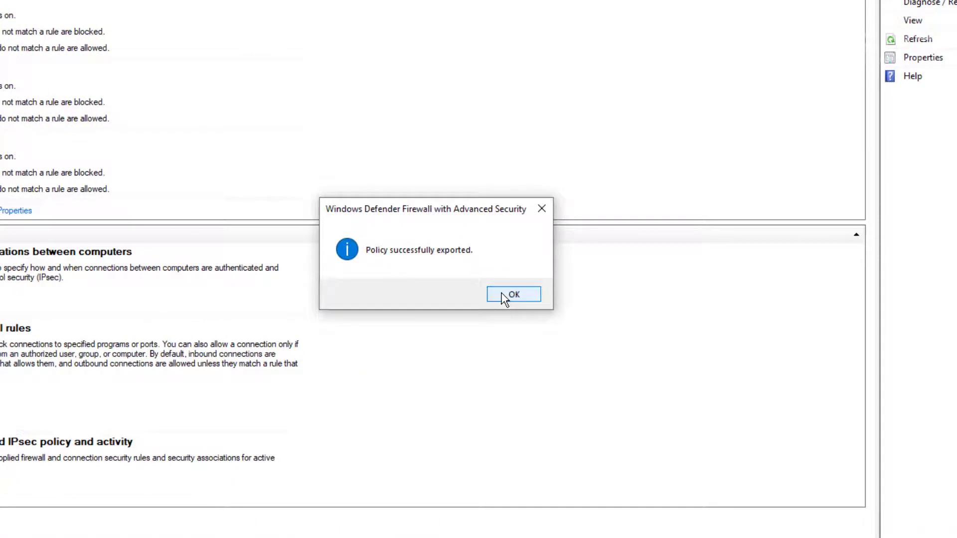
Step: Dismiss the export confirmation and check Backup-Firewall.wfw on the desktop
left_click(513, 295)
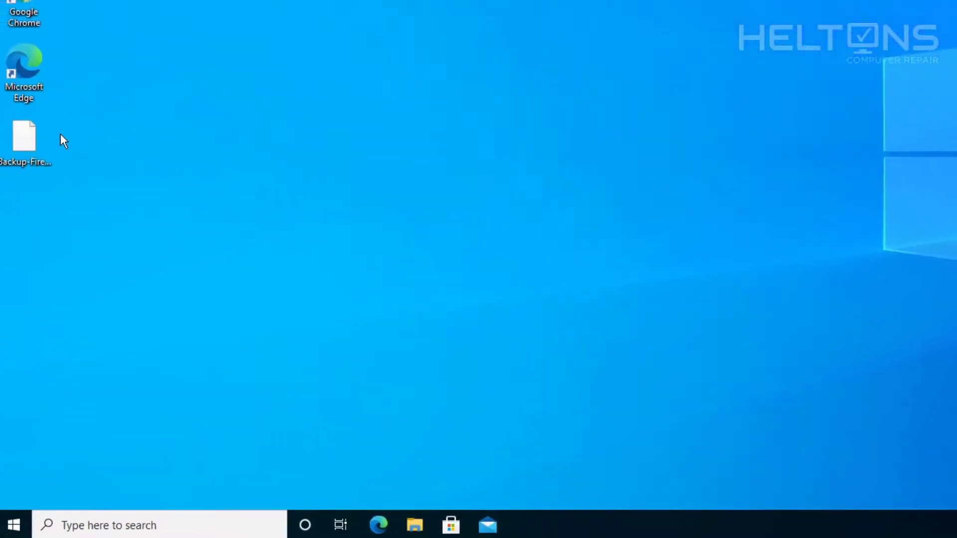
left_click(38, 131)
left_click(144, 63)
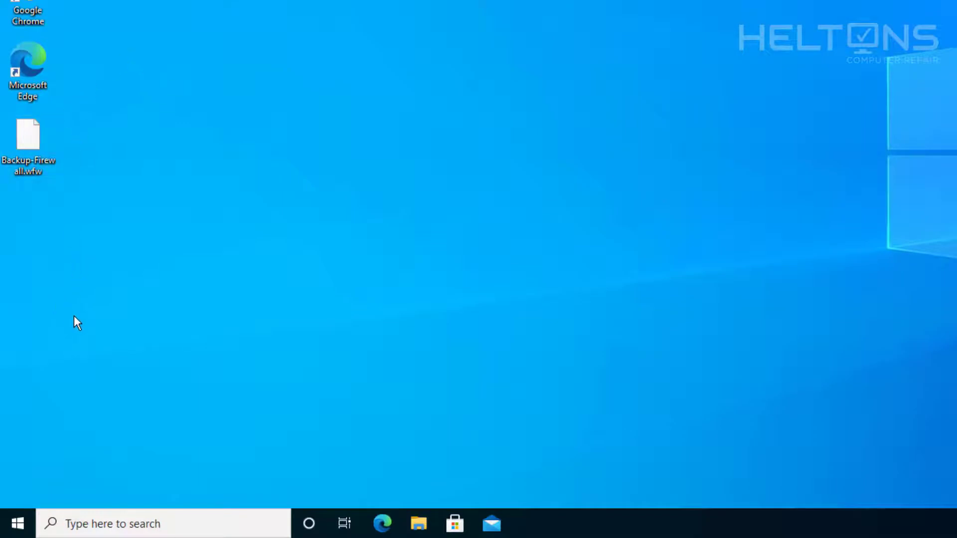
Step: Search for wf.msc again and launch the firewall console
left_click(18, 520)
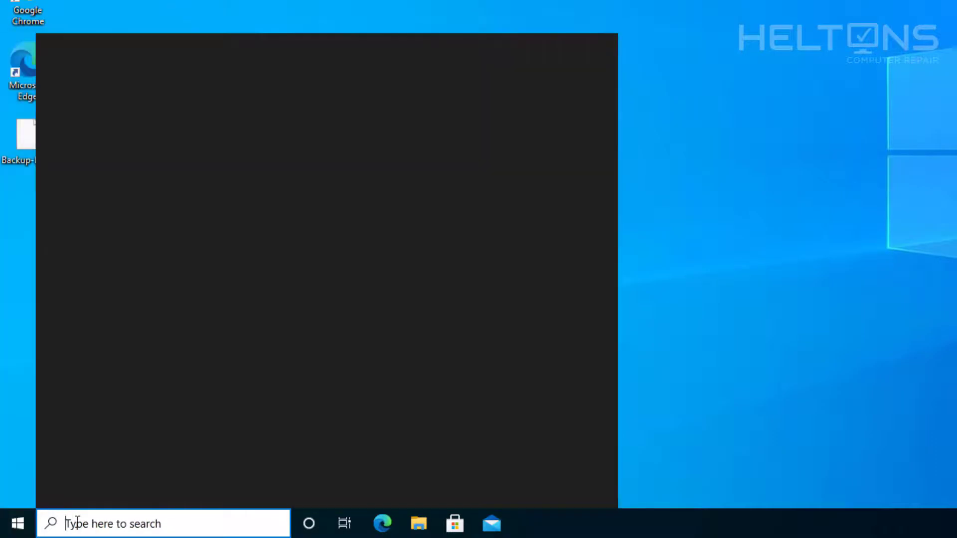
left_click(70, 522)
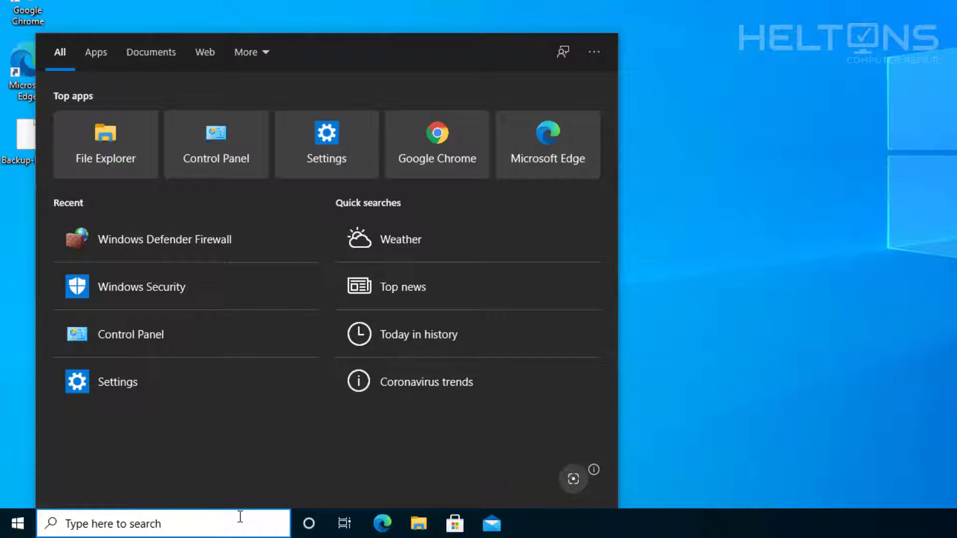
type("w")
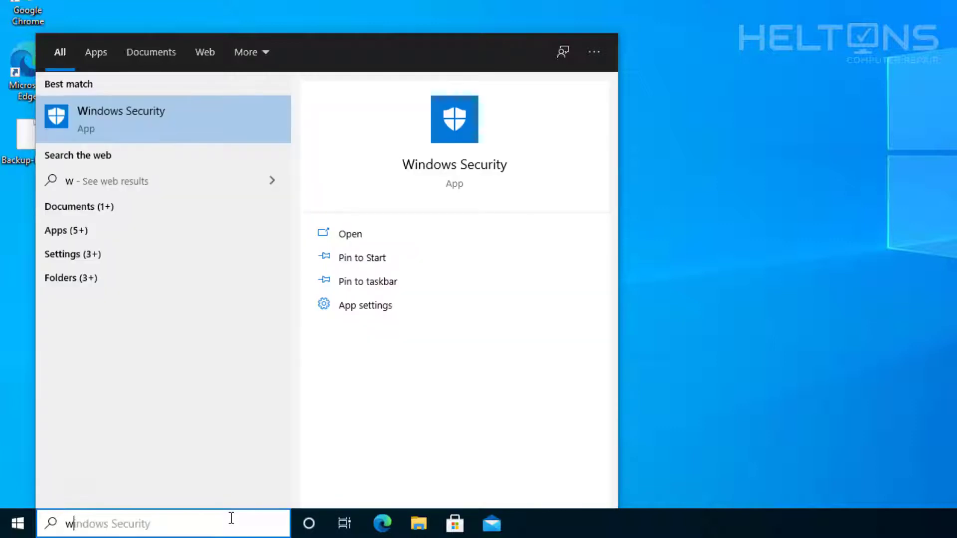
type("f")
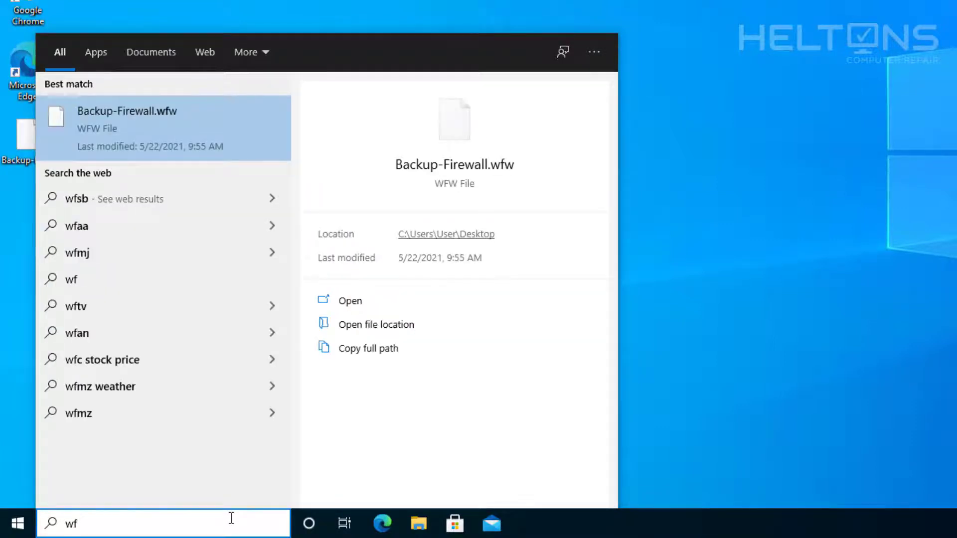
type(".mac")
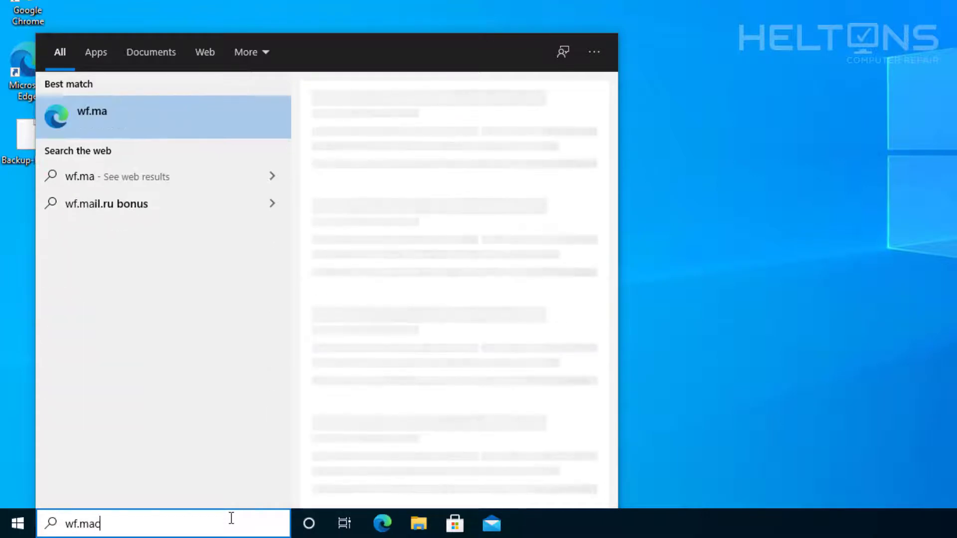
key("BackSpace")
key("BackSpace")
type("sc")
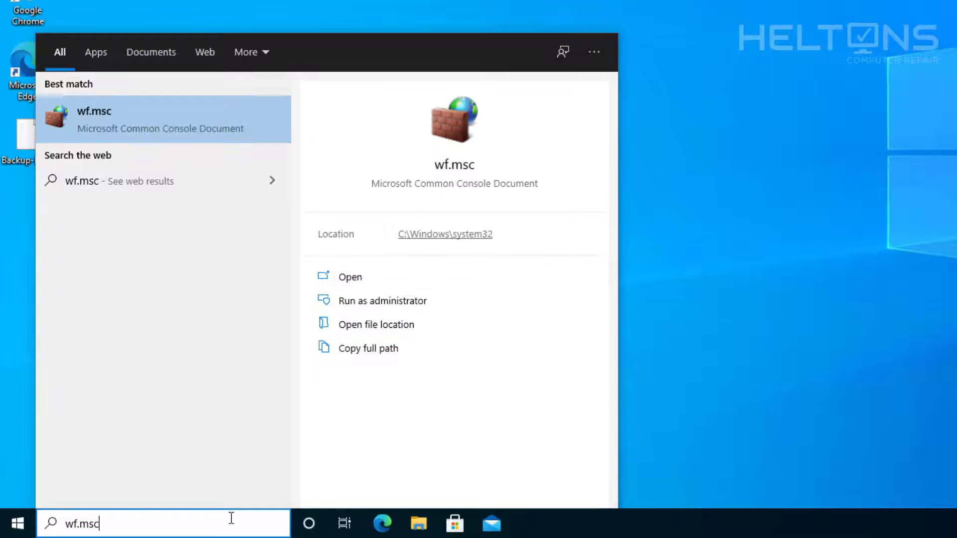
key("Return")
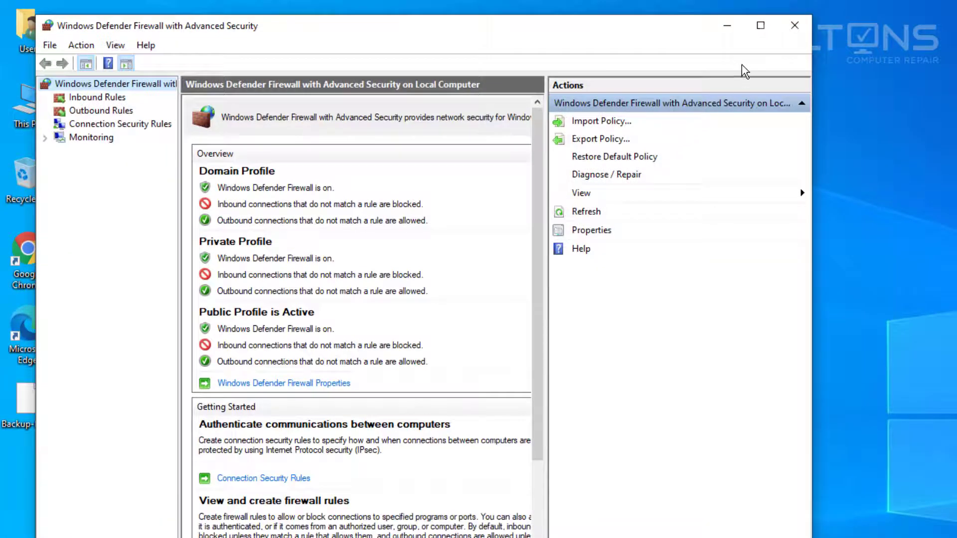
Step: Import the policy from Desktop\Backup-Firewall.wfw and dismiss the success message
left_click(760, 26)
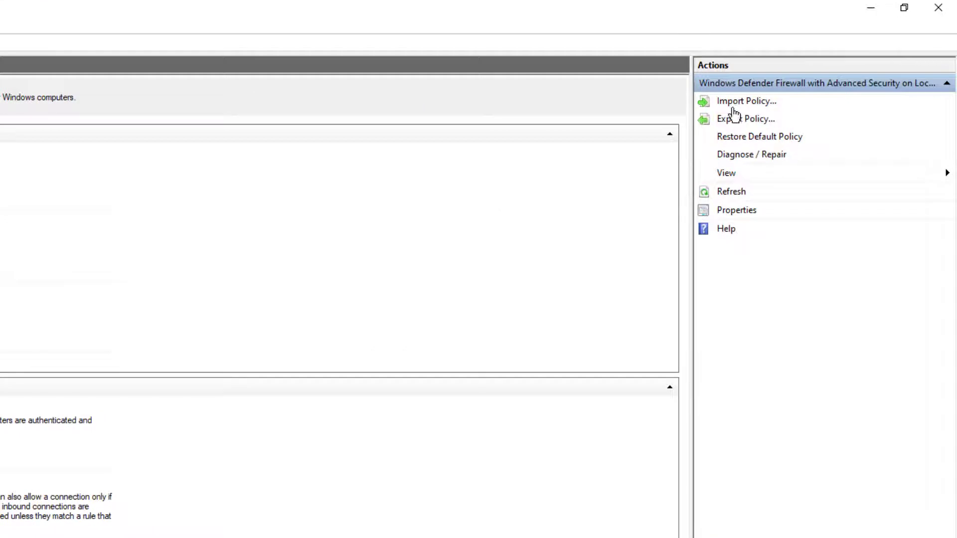
left_click(809, 107)
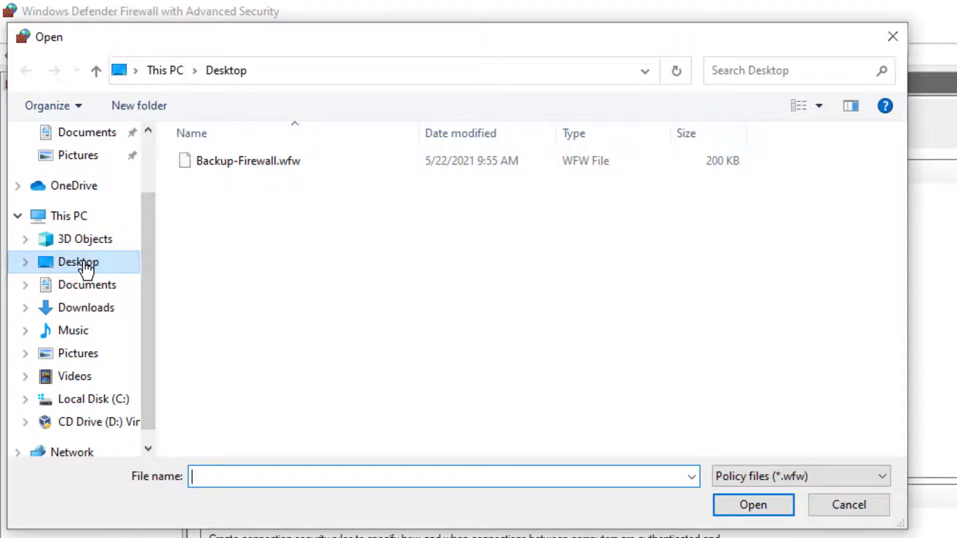
left_click(238, 162)
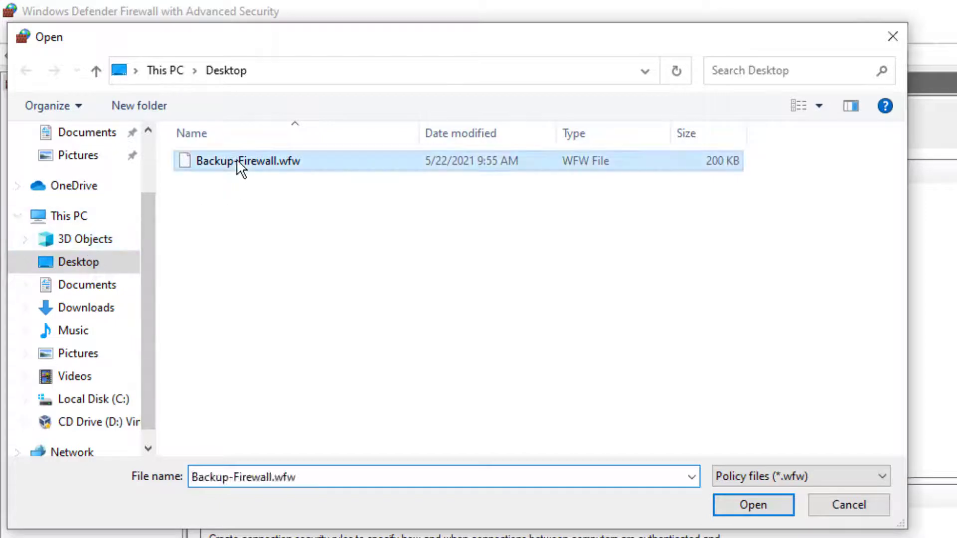
left_click(732, 507)
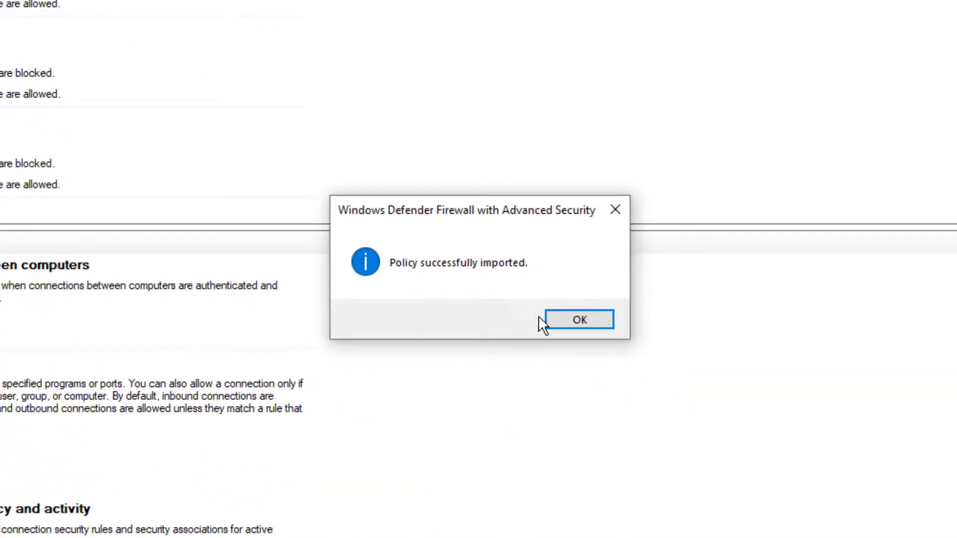
left_click(573, 319)
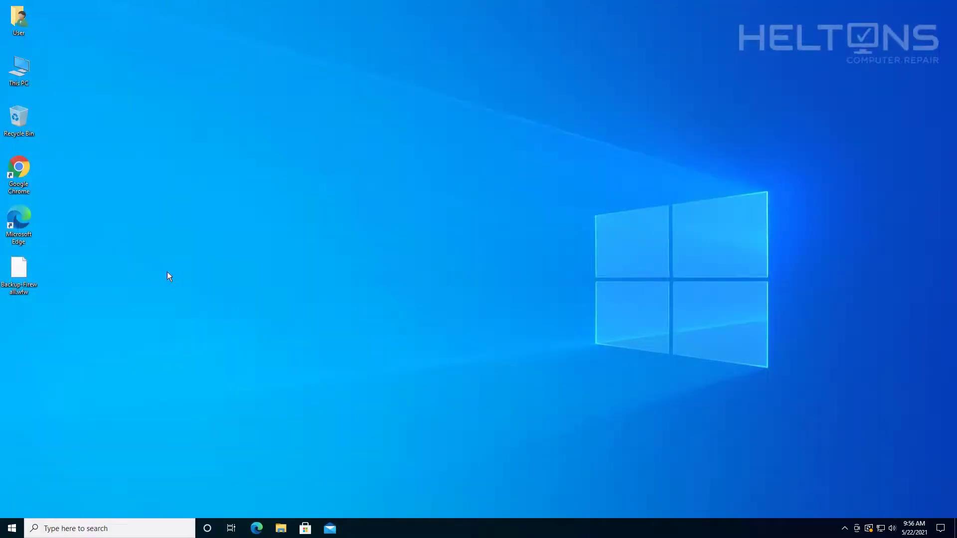
Step: Permanently delete Backup-Firewall.wfw from the desktop with Shift+Delete
left_click_drag(167, 273, 13, 300)
key("shift+Delete")
key("Return")
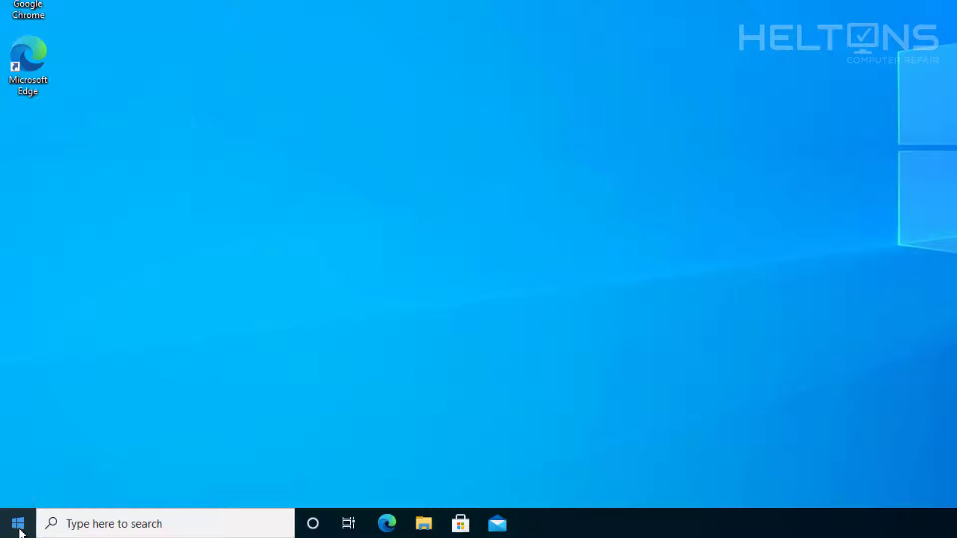
Step: Search for cmd and run Command Prompt as administrator
left_click(100, 526)
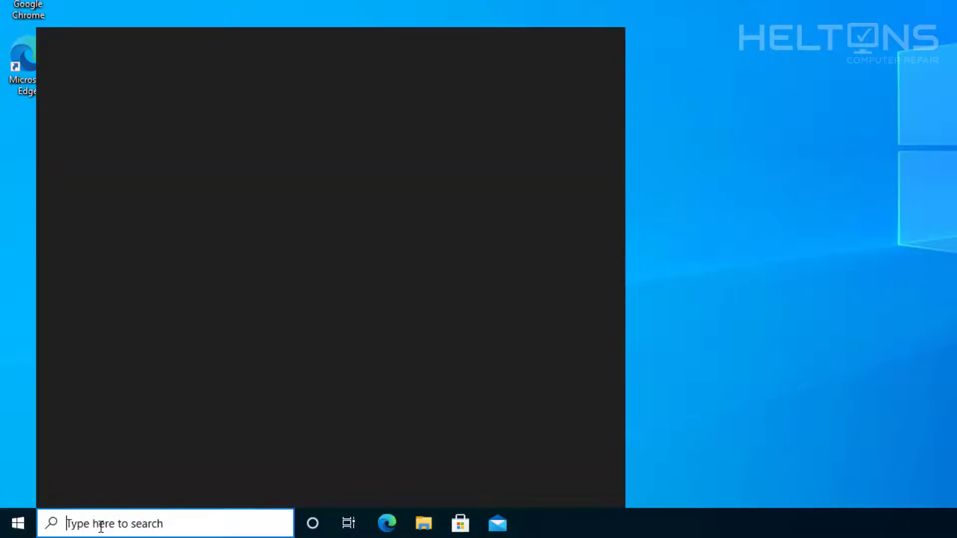
type("cmd")
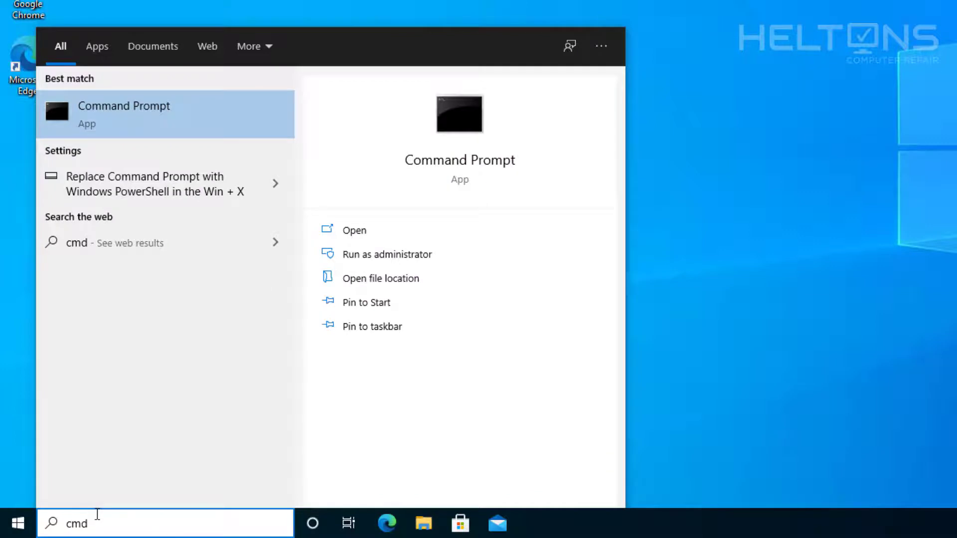
right_click(155, 114)
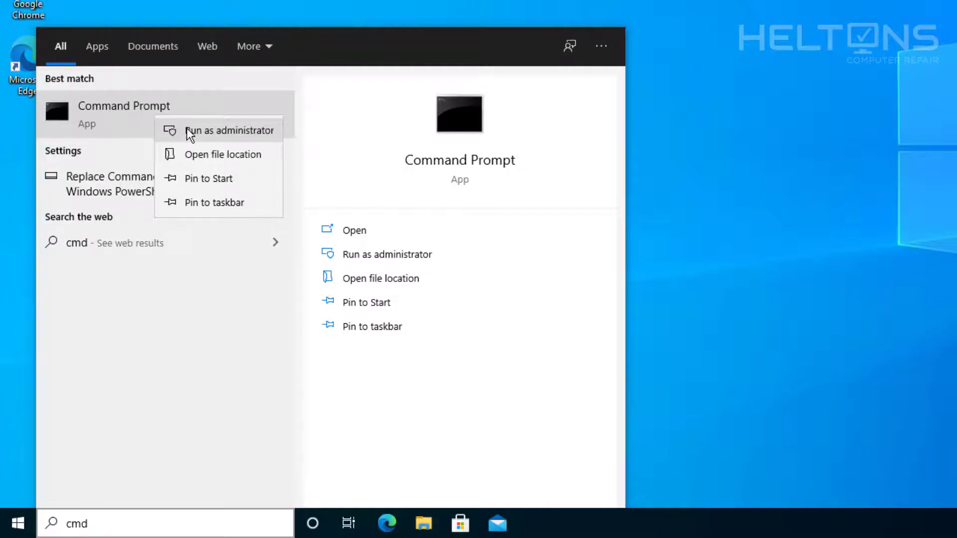
left_click(186, 129)
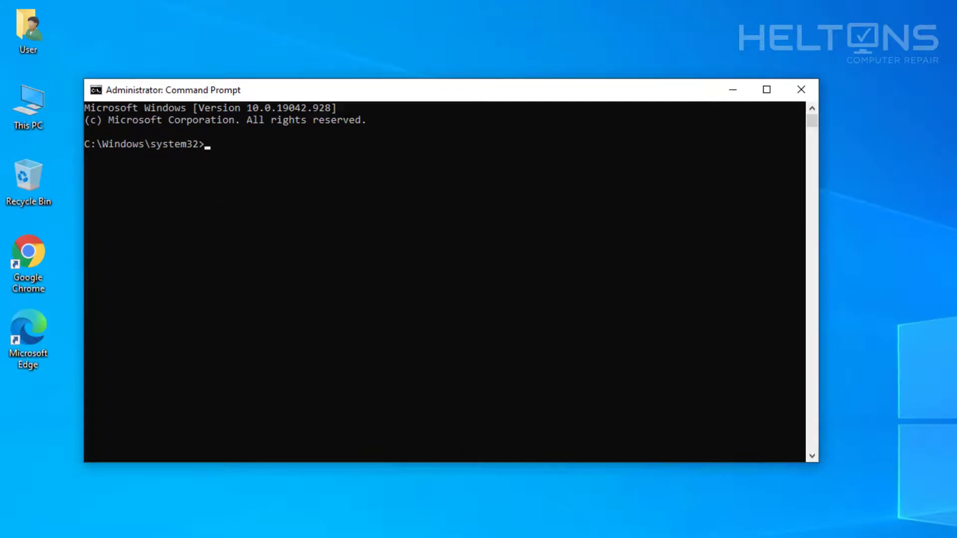
Step: Run netsh advfirewall export "c:\Backup-Firewall.wfw" to back up the firewall policy
type("netsh")
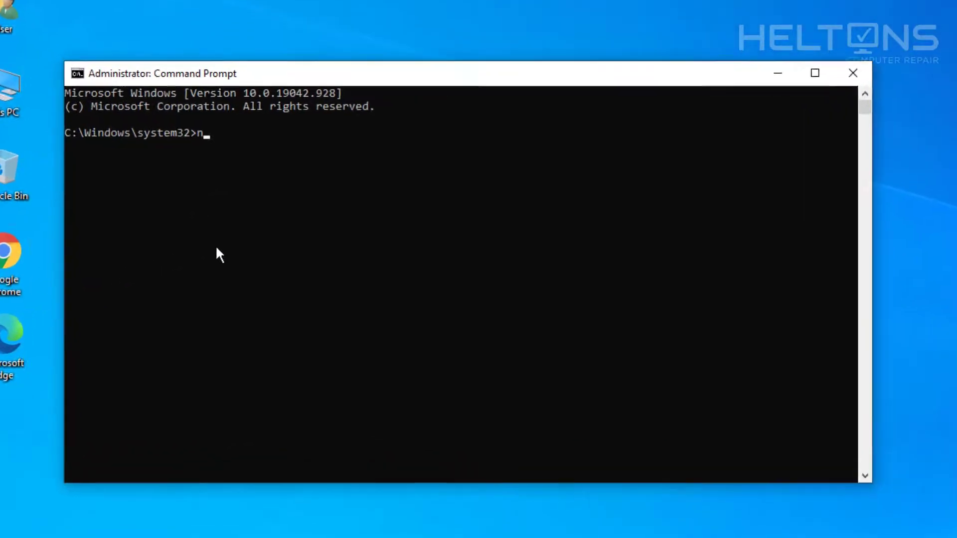
type(" ad")
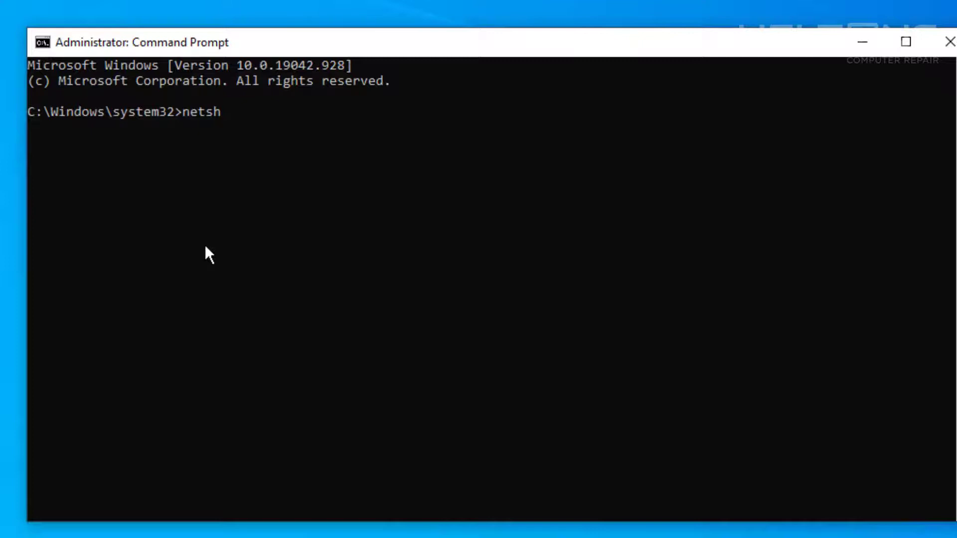
type("vfirewall")
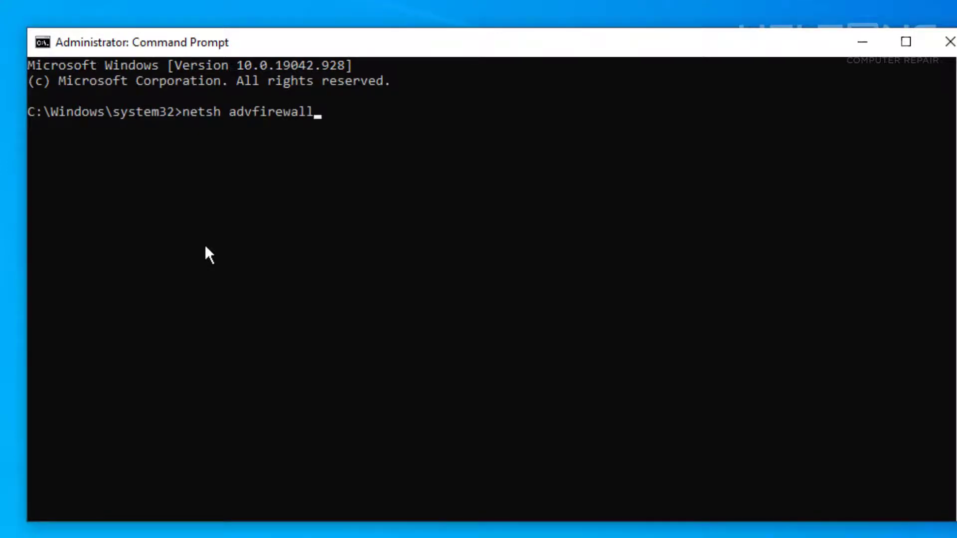
type(" export \"c:\\Backup")
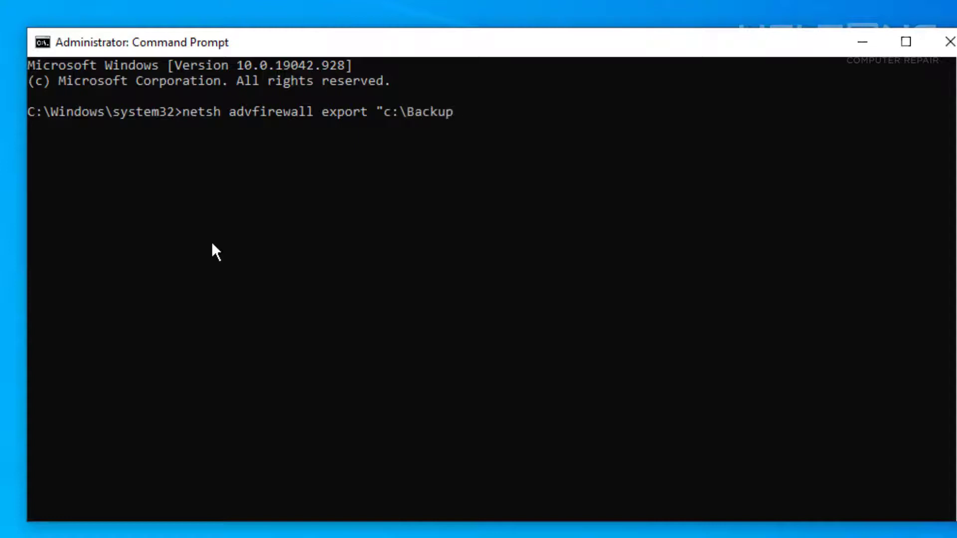
type("-Firewall.wfw")
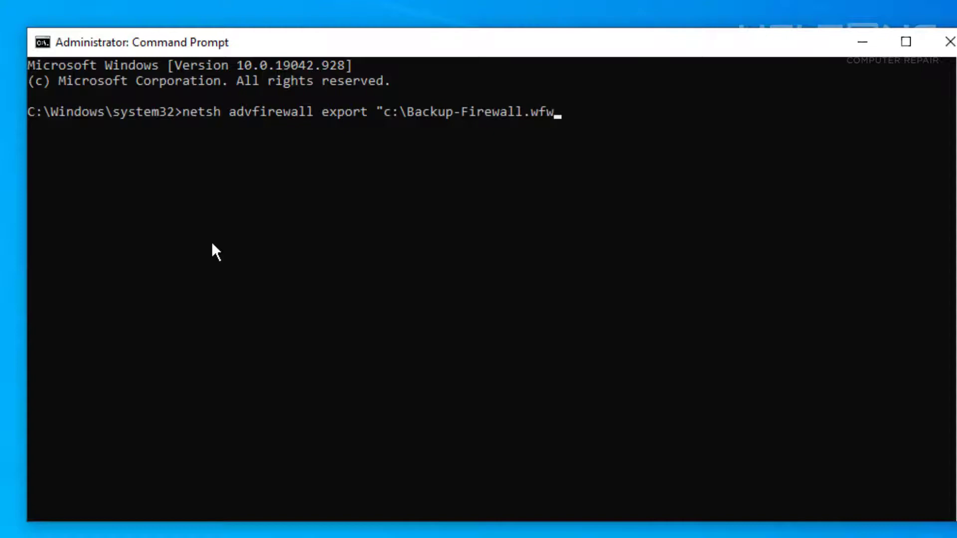
type("\"")
key("Return")
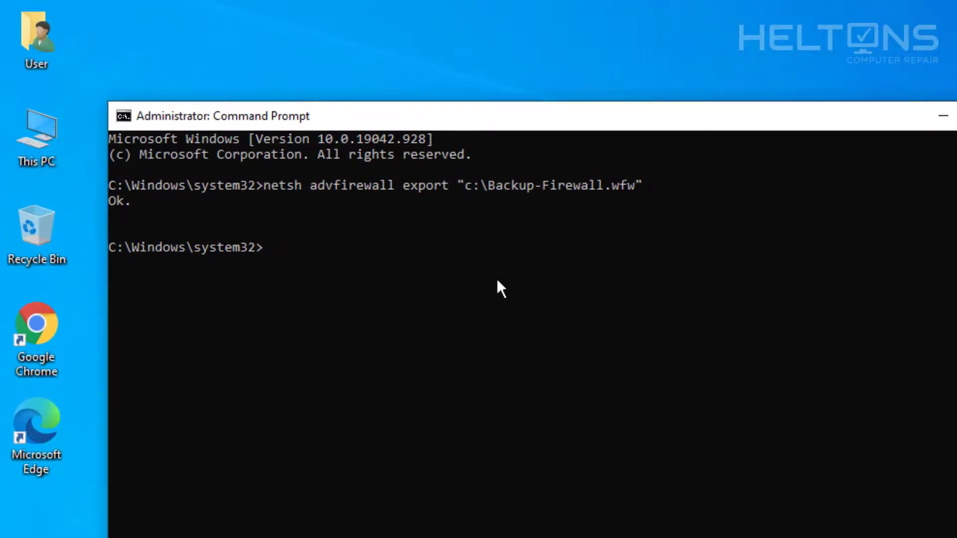
Step: Locate and select Backup-Firewall.wfw in the root of Local Disk (C:) in File Explorer
double_click(69, 143)
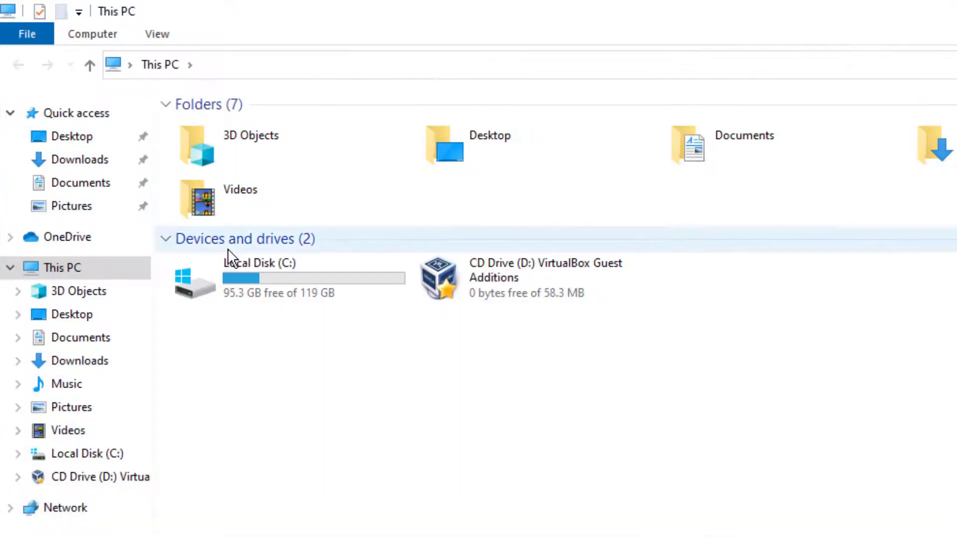
left_click(236, 270)
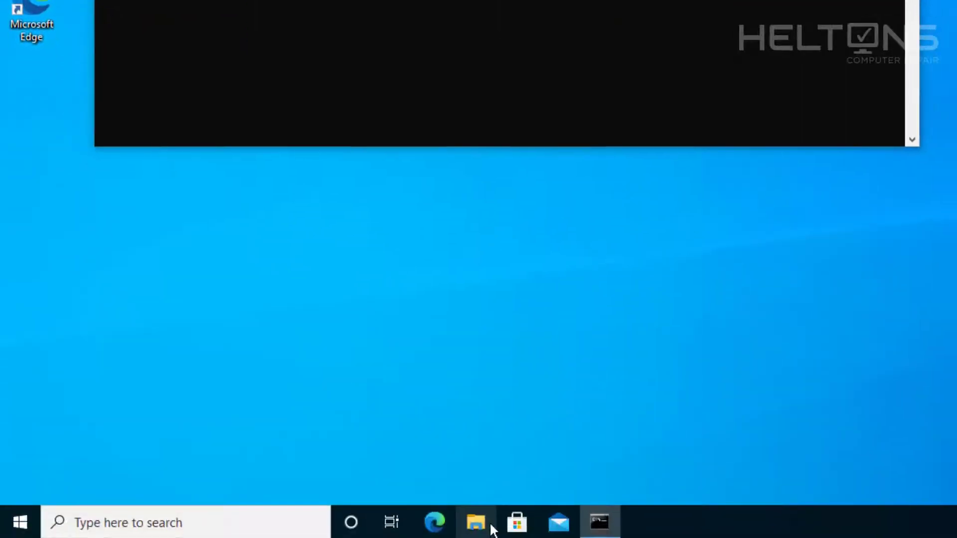
left_click(491, 524)
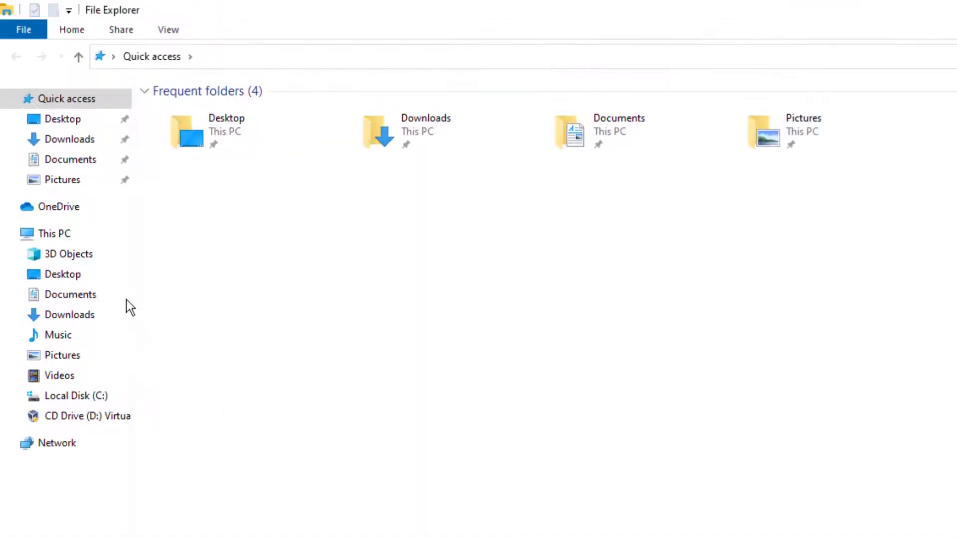
left_click(102, 241)
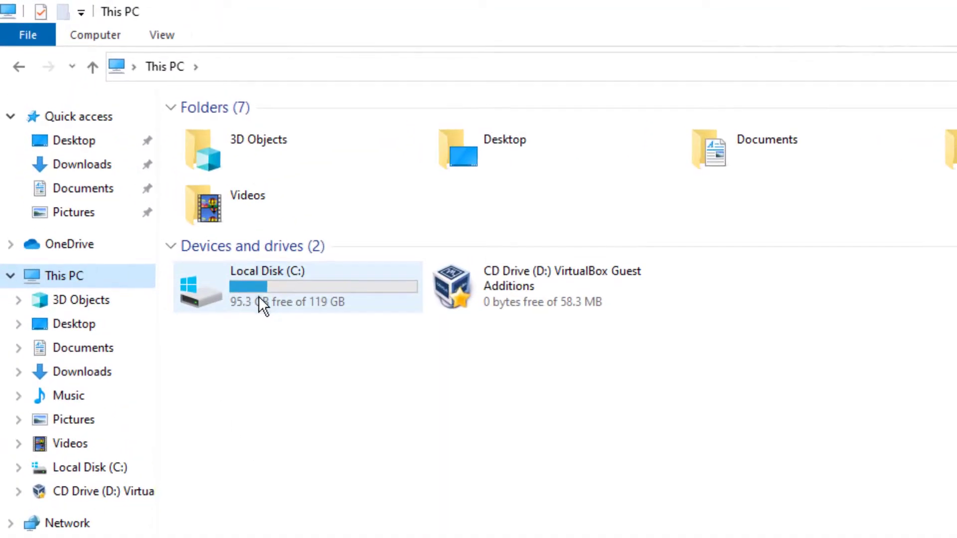
double_click(258, 297)
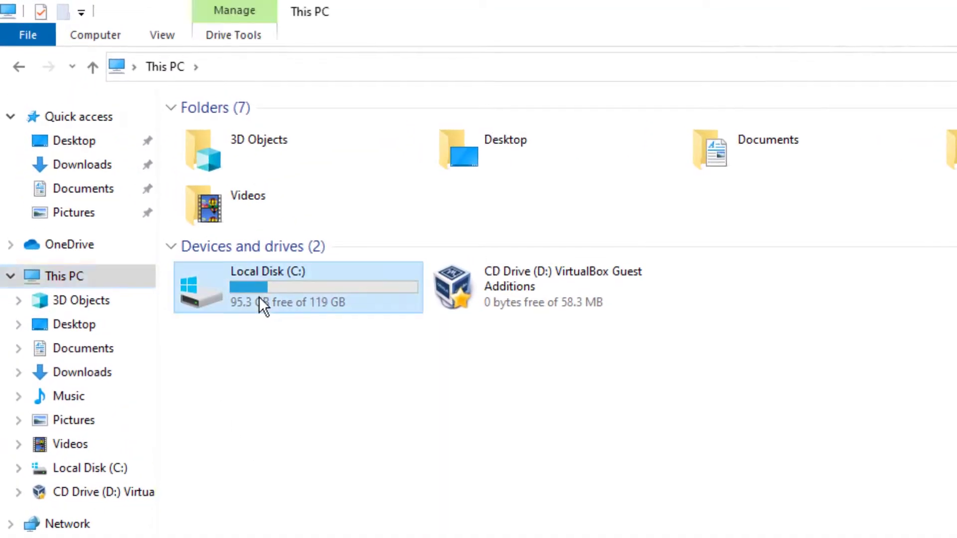
left_click(251, 263)
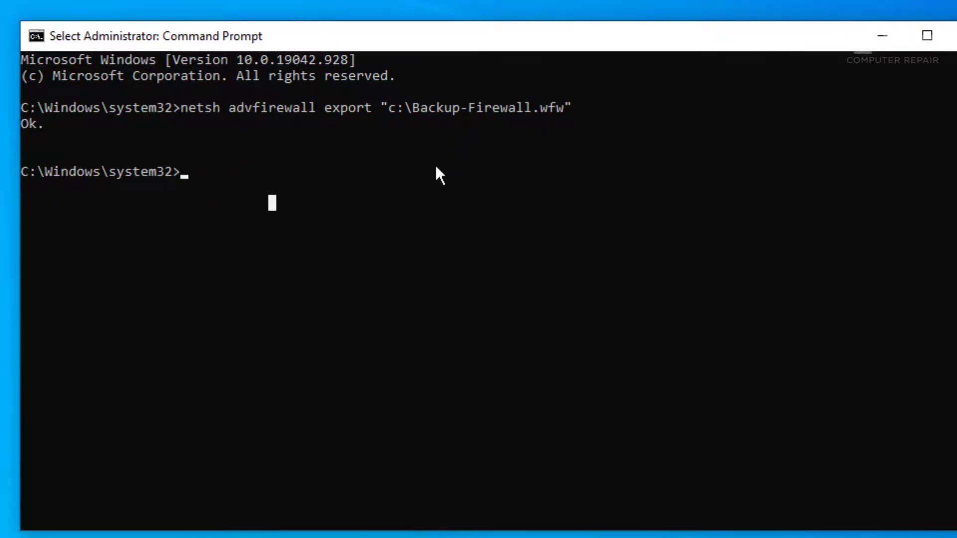
Step: Recall the export command and edit it to start netsh advfirewall import "c:\
key("Up")
key("BackSpace")
key("BackSpace")
key("BackSpace")
key("BackSpace")
key("BackSpace")
key("BackSpace")
key("BackSpace")
key("BackSpace")
key("BackSpace")
key("BackSpace")
key("BackSpace")
key("BackSpace")
key("BackSpace")
key("BackSpace")
key("BackSpace")
key("BackSpace")
key("BackSpace")
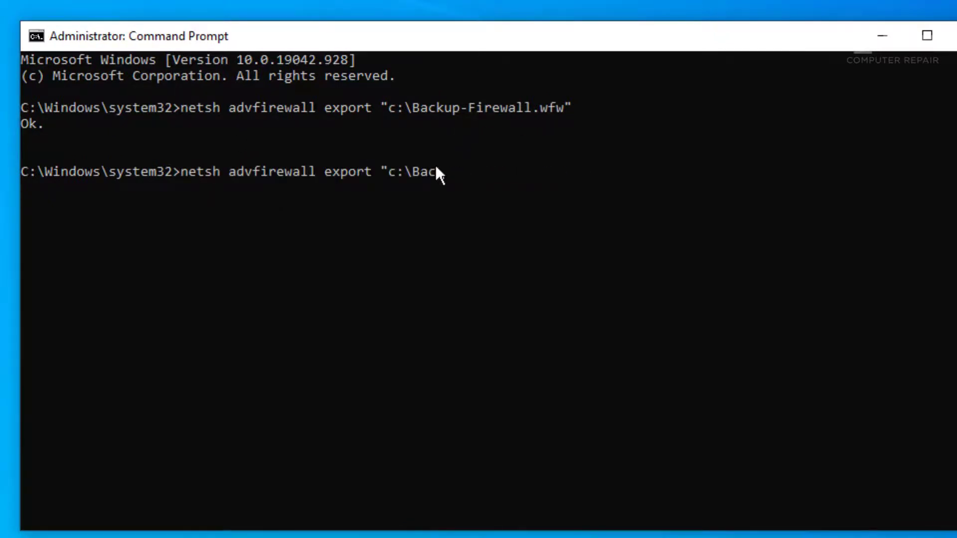
key("BackSpace")
key("BackSpace")
key("BackSpace")
key("BackSpace")
key("BackSpace")
key("BackSpace")
key("BackSpace")
key("BackSpace")
key("BackSpace")
key("BackSpace")
key("BackSpace")
key("BackSpace")
key("BackSpace")
key("BackSpace")
key("BackSpace")
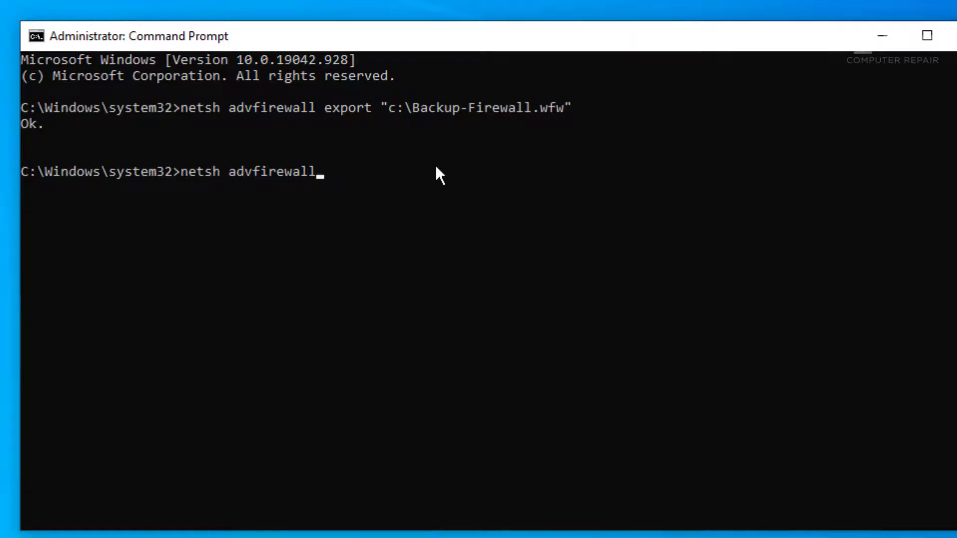
type("import \"")
type("c:\\")
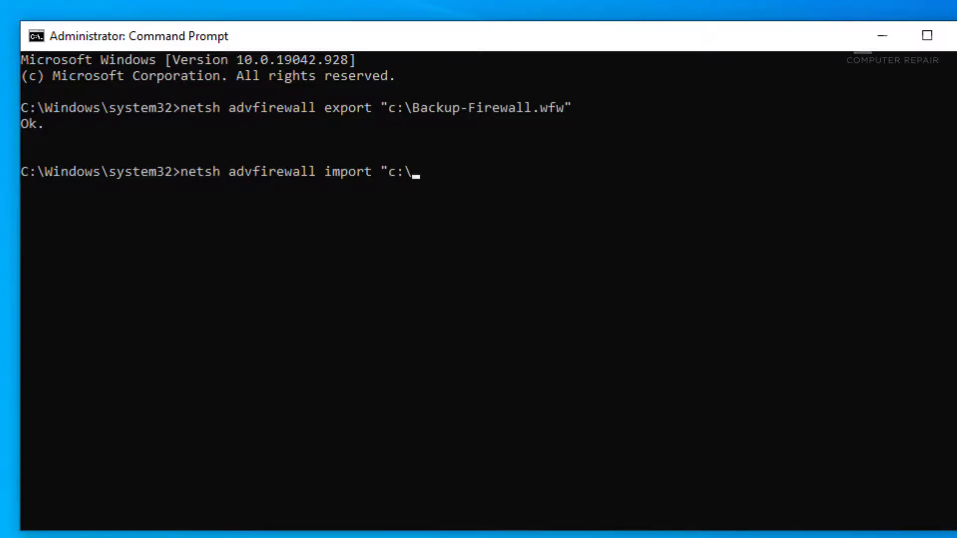
Step: Browse to C:\Users\User\Desktop and show its full path in the address bar
double_click(65, 139)
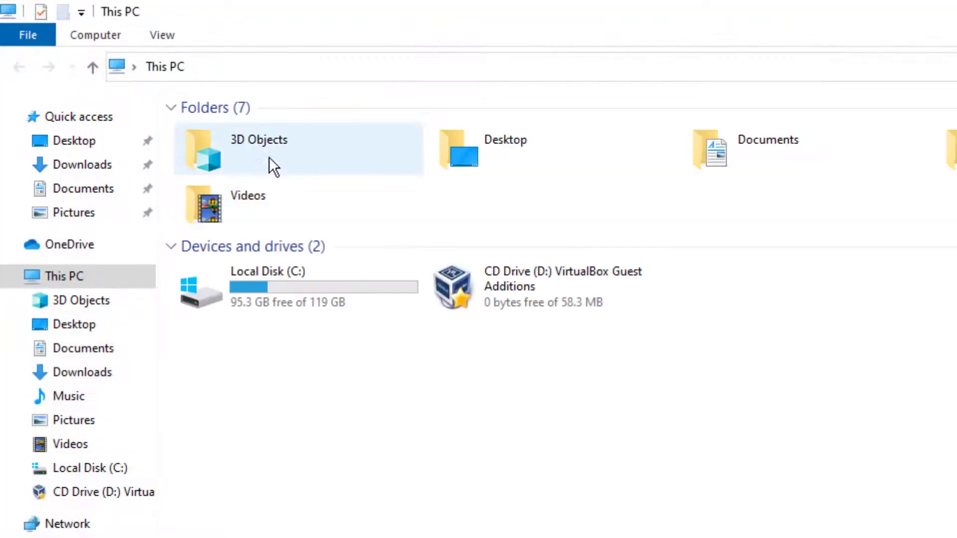
double_click(294, 283)
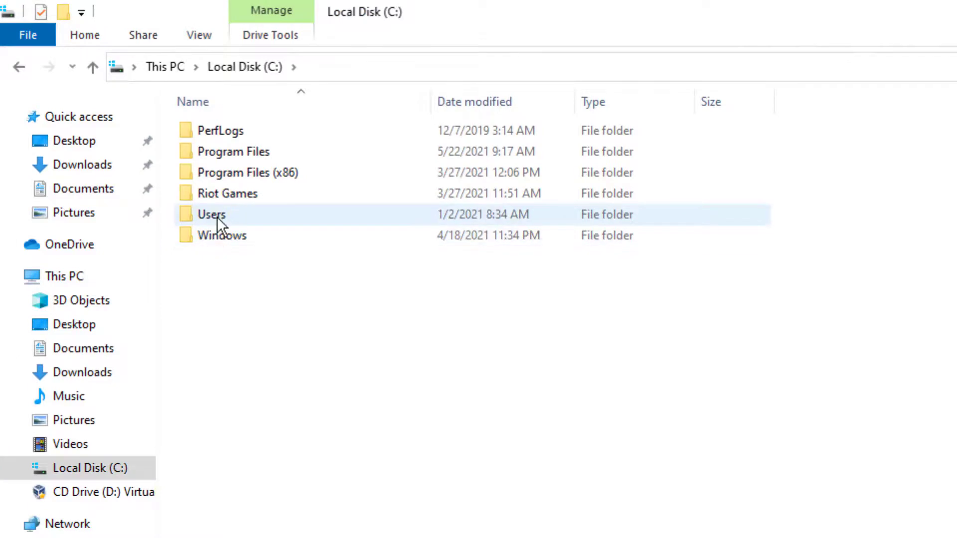
double_click(217, 215)
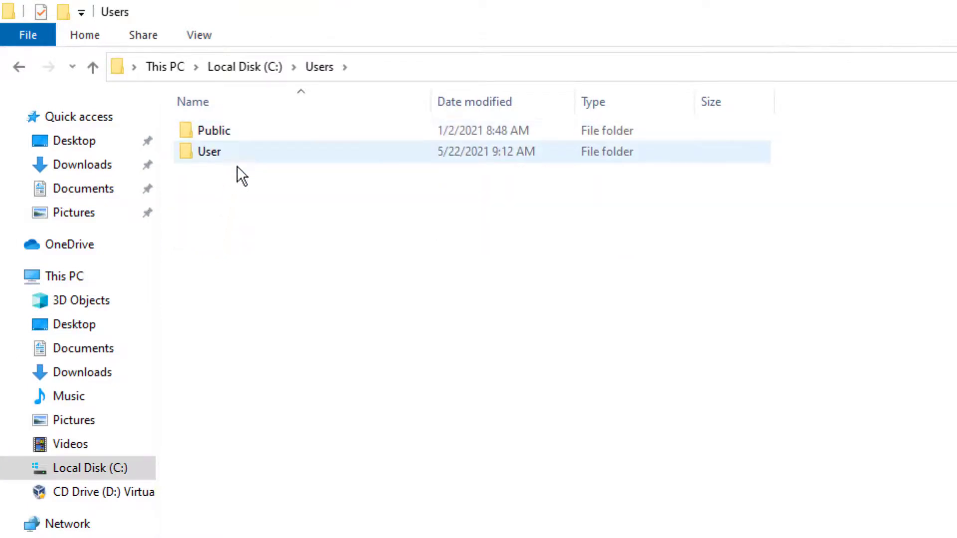
double_click(231, 146)
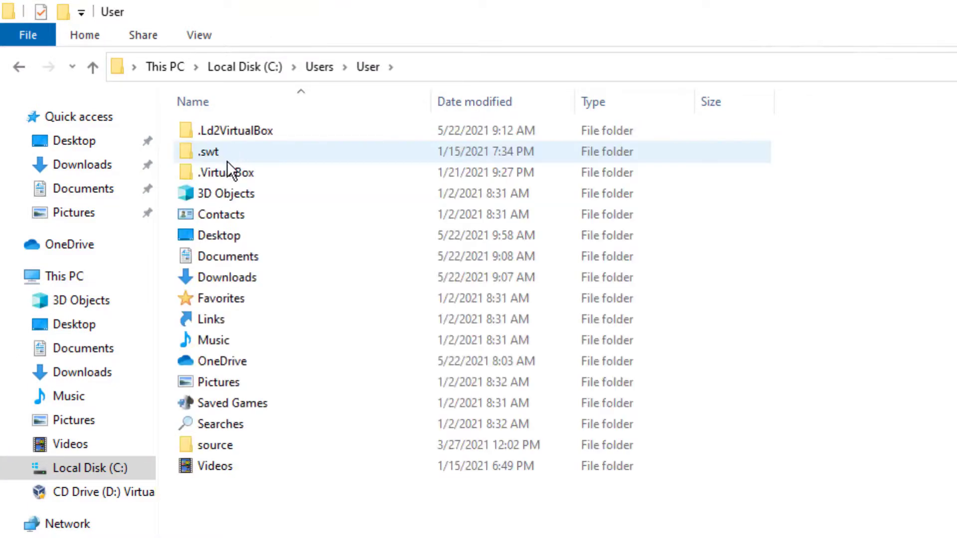
double_click(235, 230)
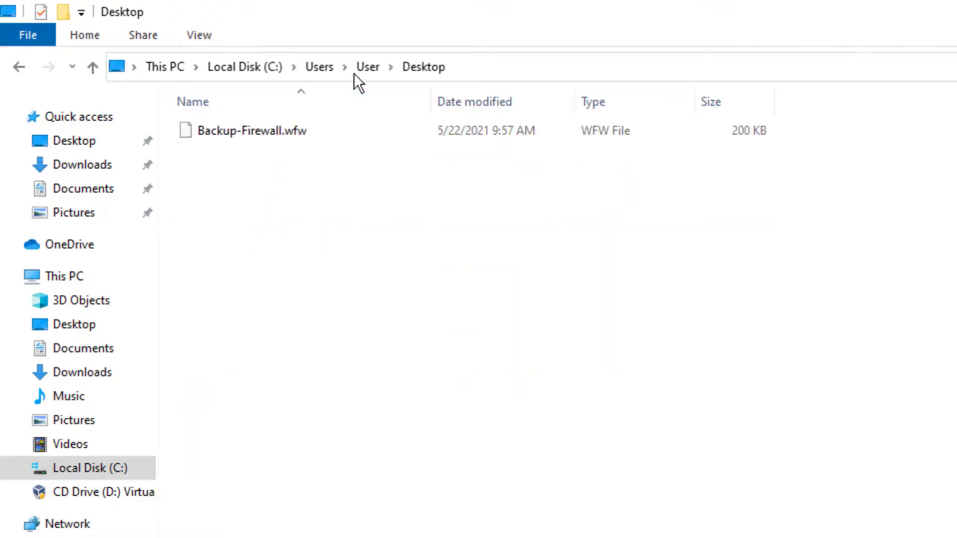
left_click(500, 72)
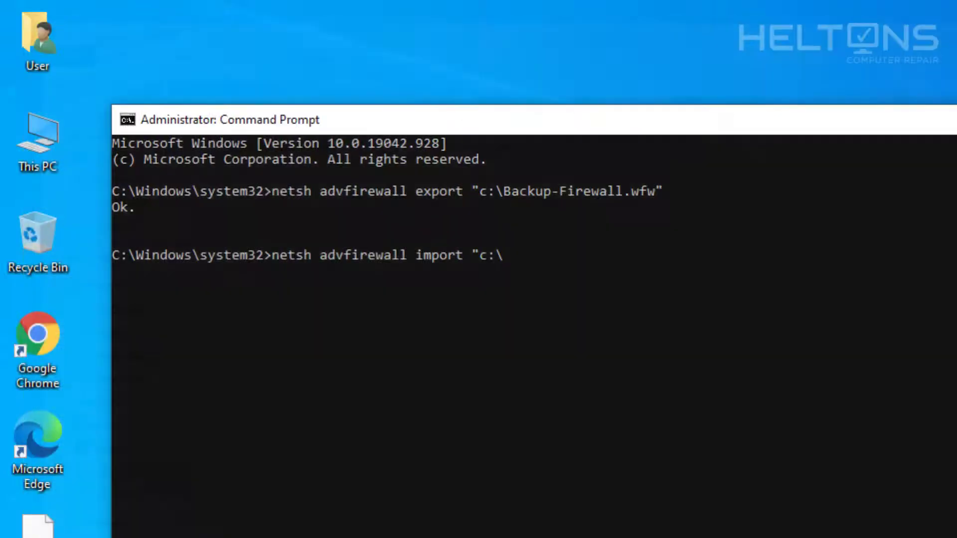
Step: Finish and run netsh advfirewall import "C:\Users\user\desktop\Backup-Firewall.wfw"
double_click(55, 141)
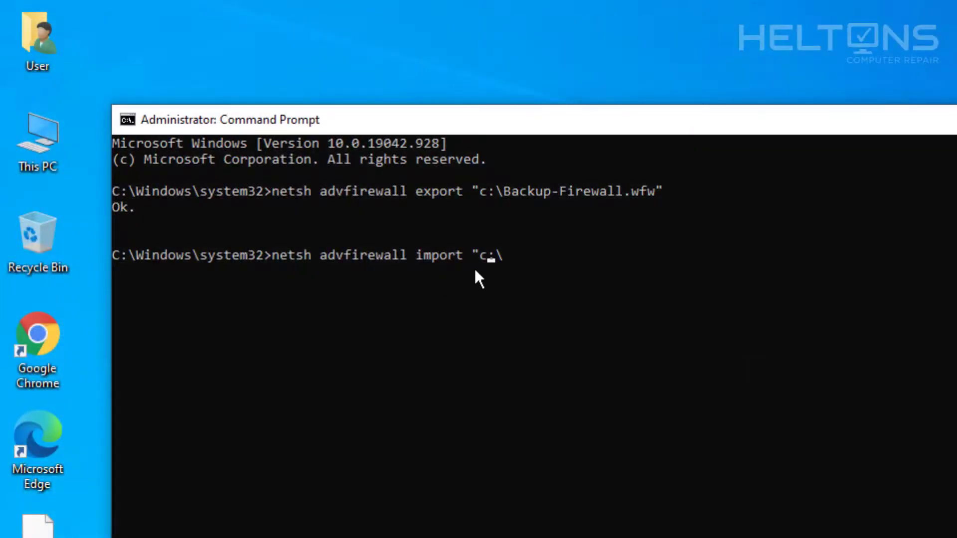
key("End")
type("B")
key("BackSpace")
key("End")
type("B")
key("BackSpace")
type("Users\\")
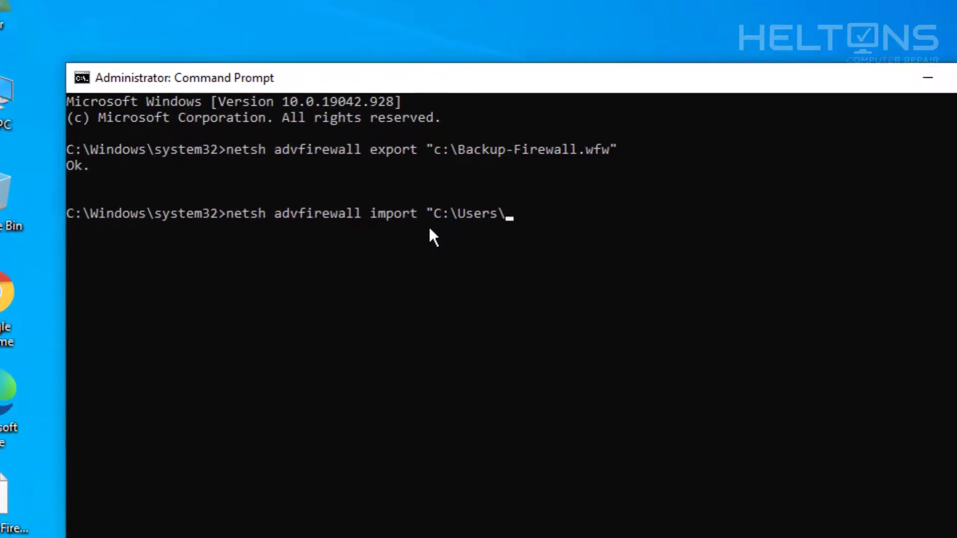
type("user")
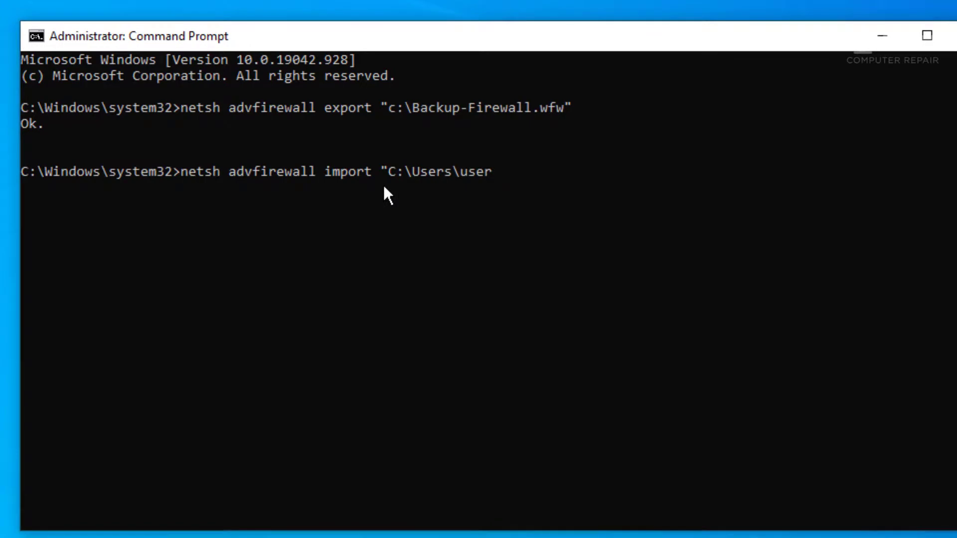
type("\\desktop")
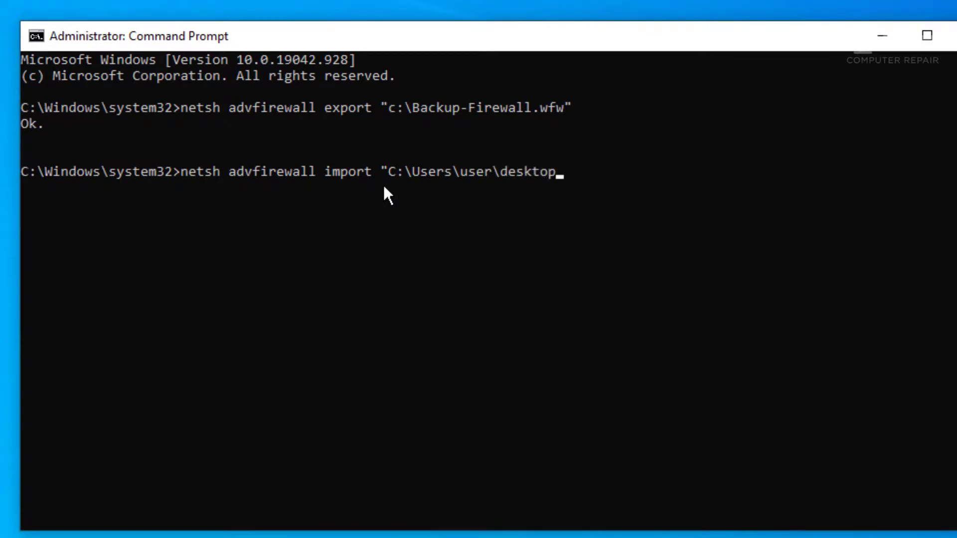
type("\\")
type("B")
type("ake")
key("BackSpace")
key("BackSpace")
type("ckup")
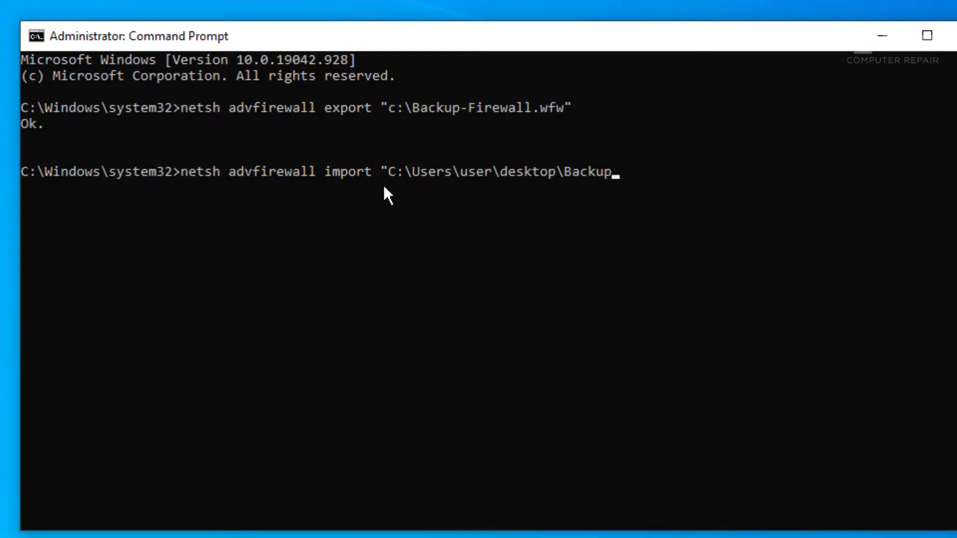
type("-Firewall")
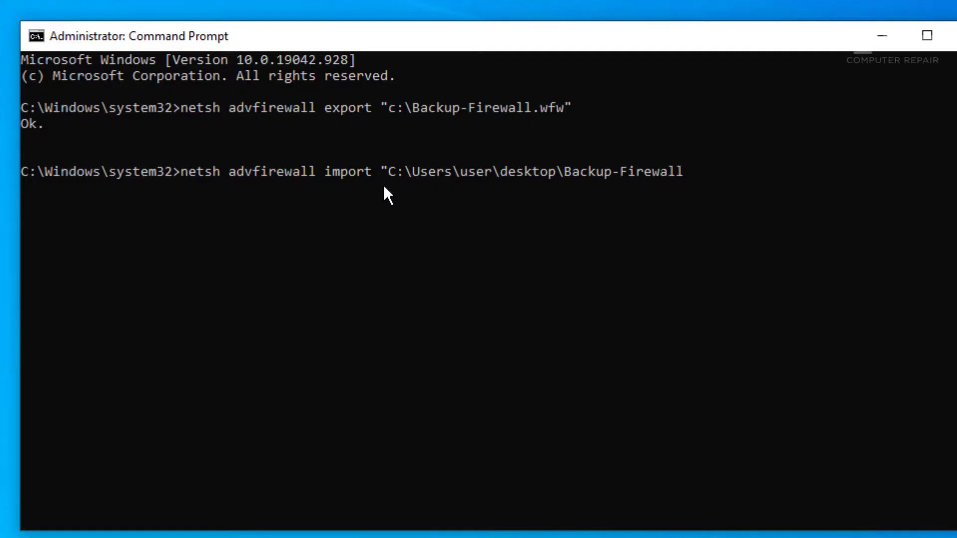
type(".wfw\"")
key("Return")
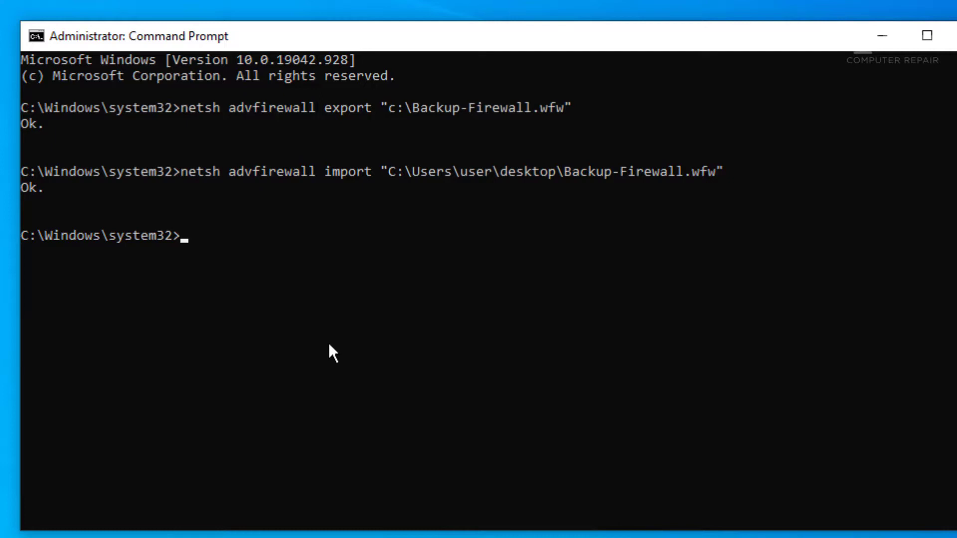
Step: Run 'netsh advfirewall reset' to restore firewall defaults, then permanently delete Backup-Firewall.wfw
type("netsh advi")
key("BackSpace")
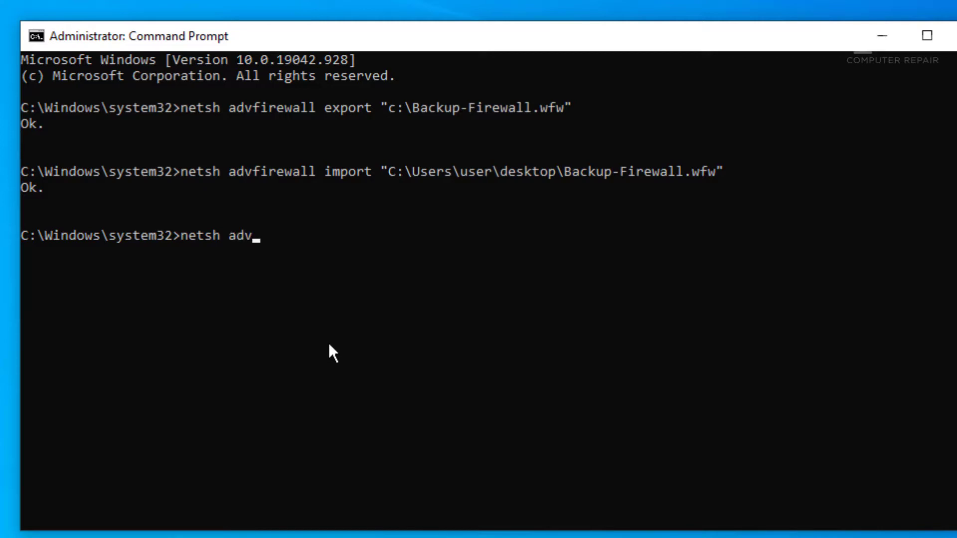
type("r")
key("BackSpace")
type("firewall restre")
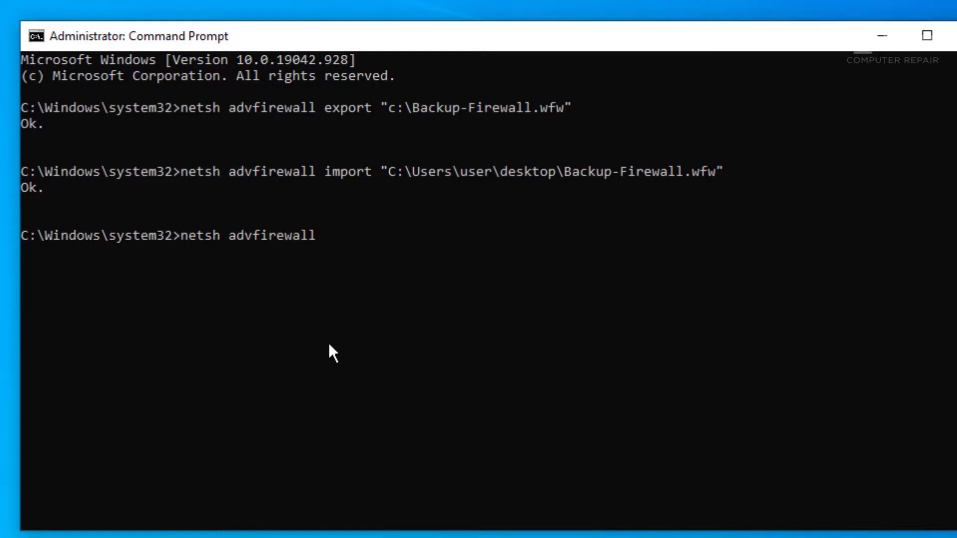
key("BackSpace")
key("BackSpace")
key("BackSpace")
key("BackSpace")
type("set")
key("Return")
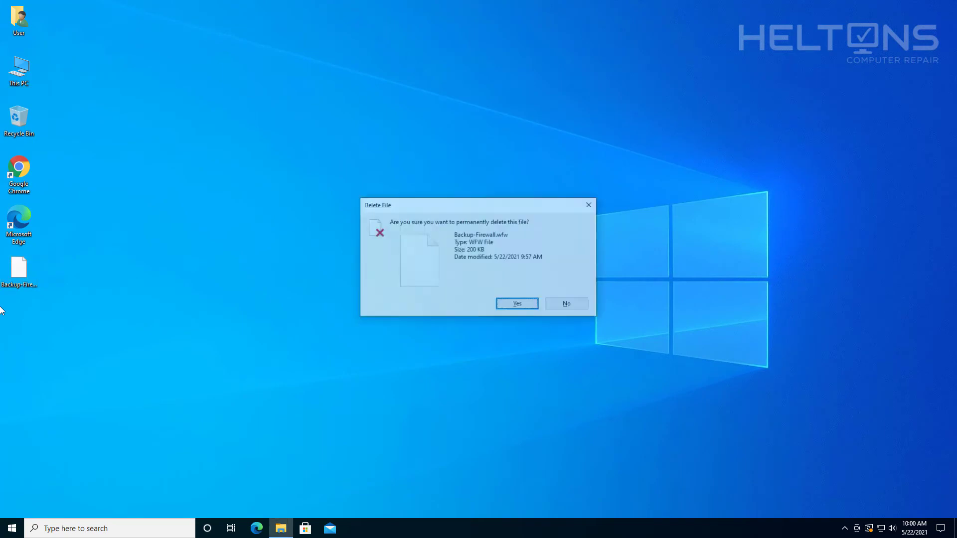
key("Return")
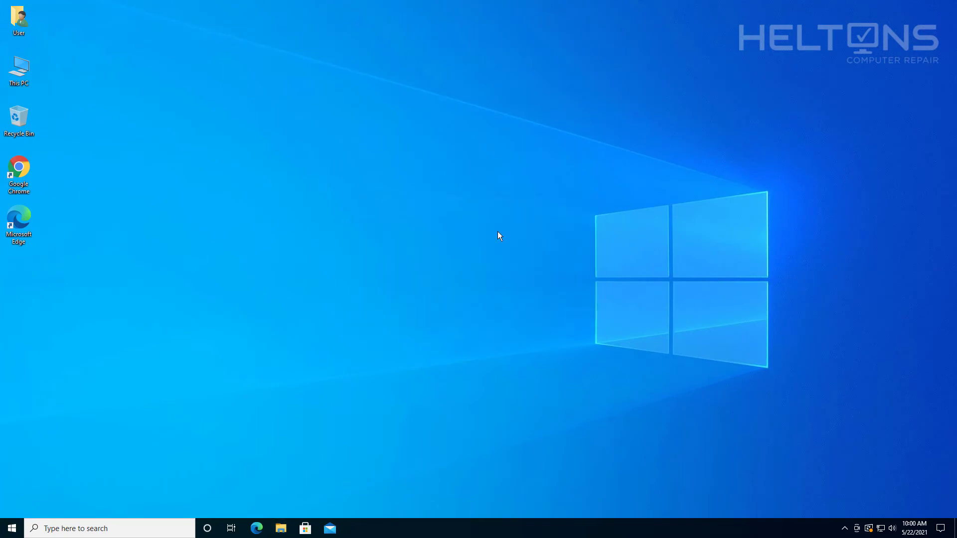